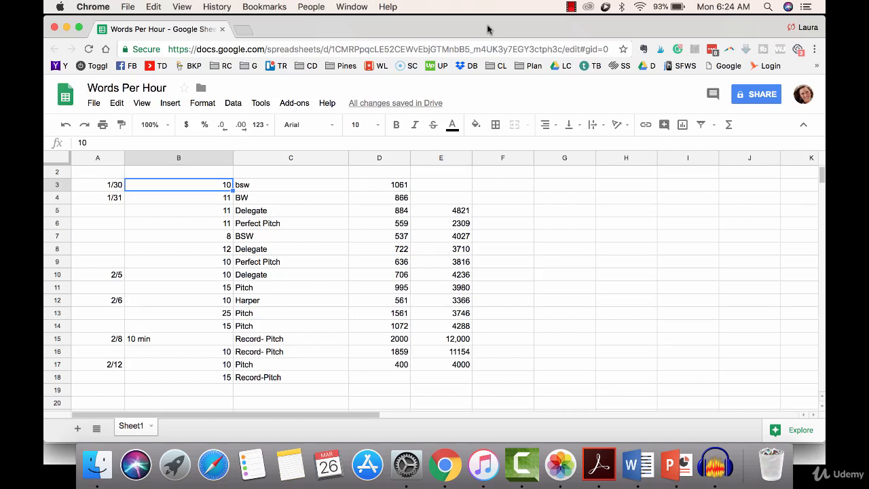
pyautogui.click(194, 304)
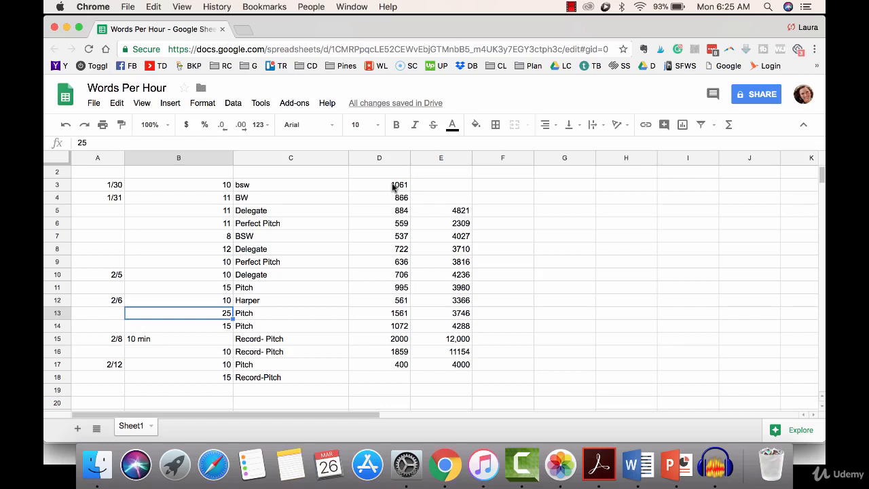
pyautogui.click(456, 213)
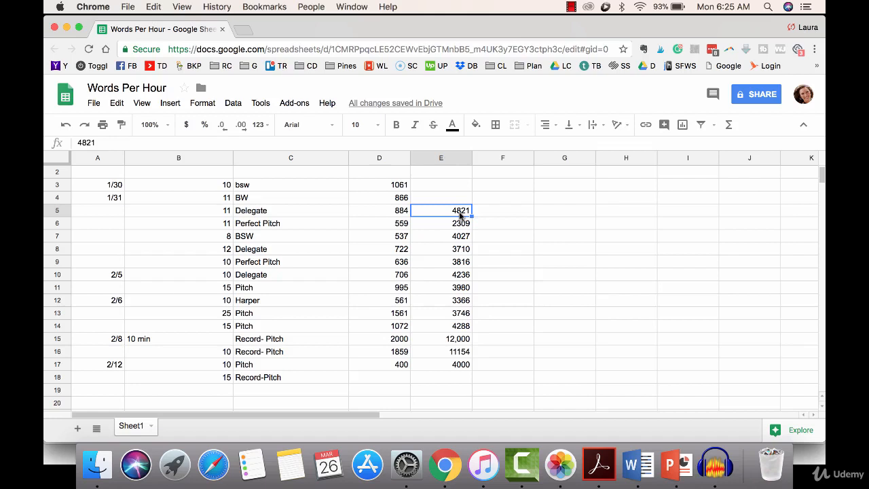
pyautogui.click(389, 211)
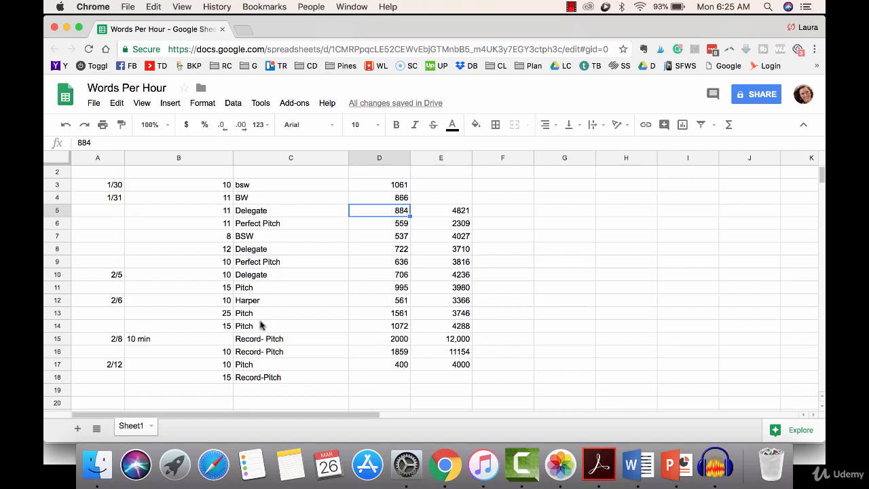
pyautogui.click(266, 339)
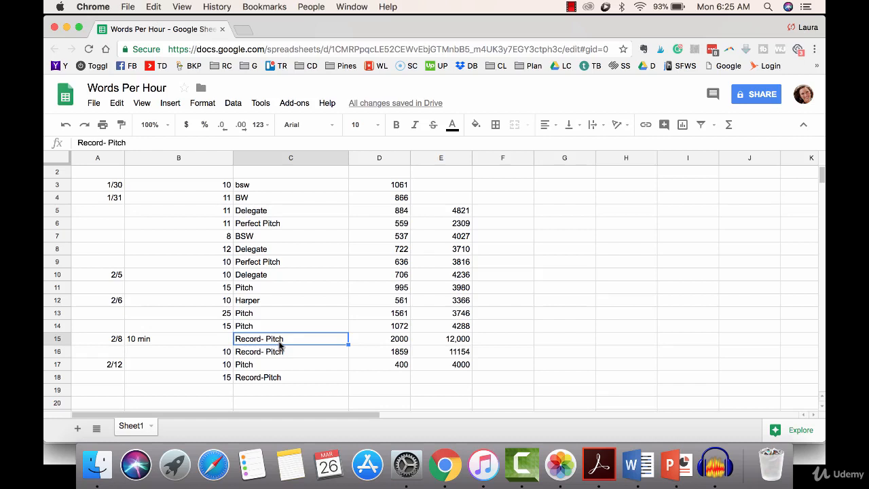
pyautogui.click(391, 343)
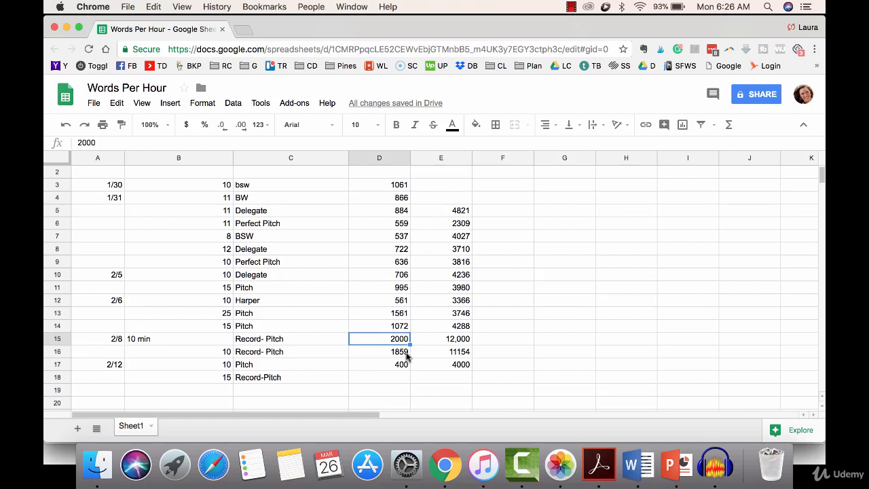
pyautogui.click(457, 365)
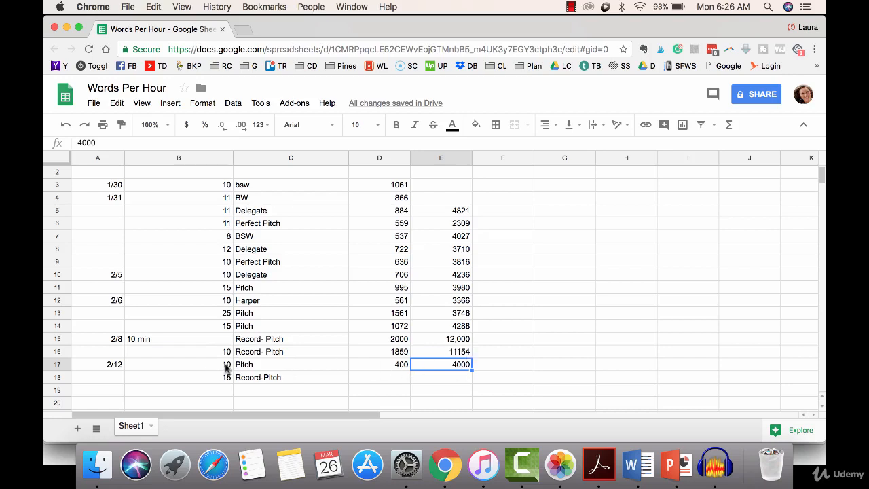
pyautogui.click(226, 366)
pyautogui.click(388, 365)
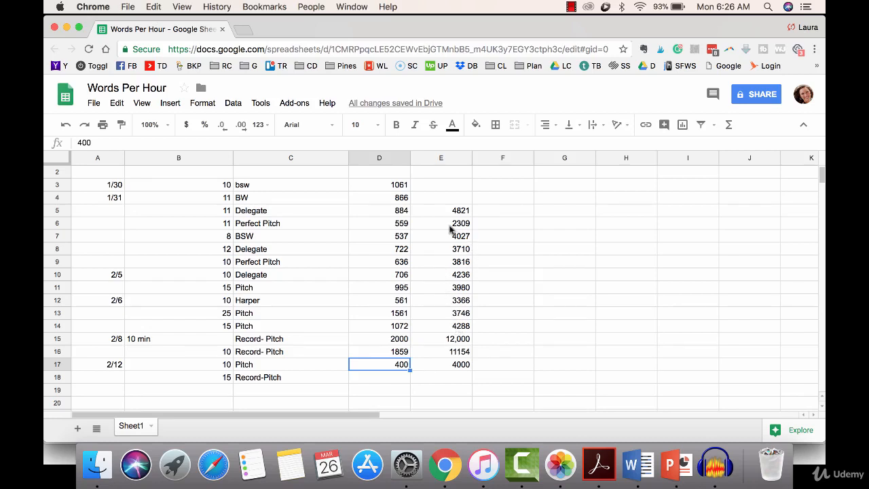
pyautogui.click(450, 227)
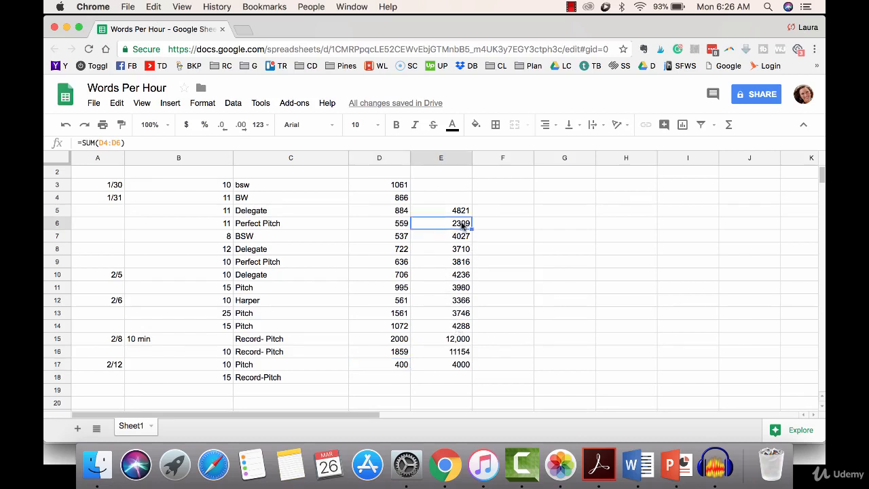